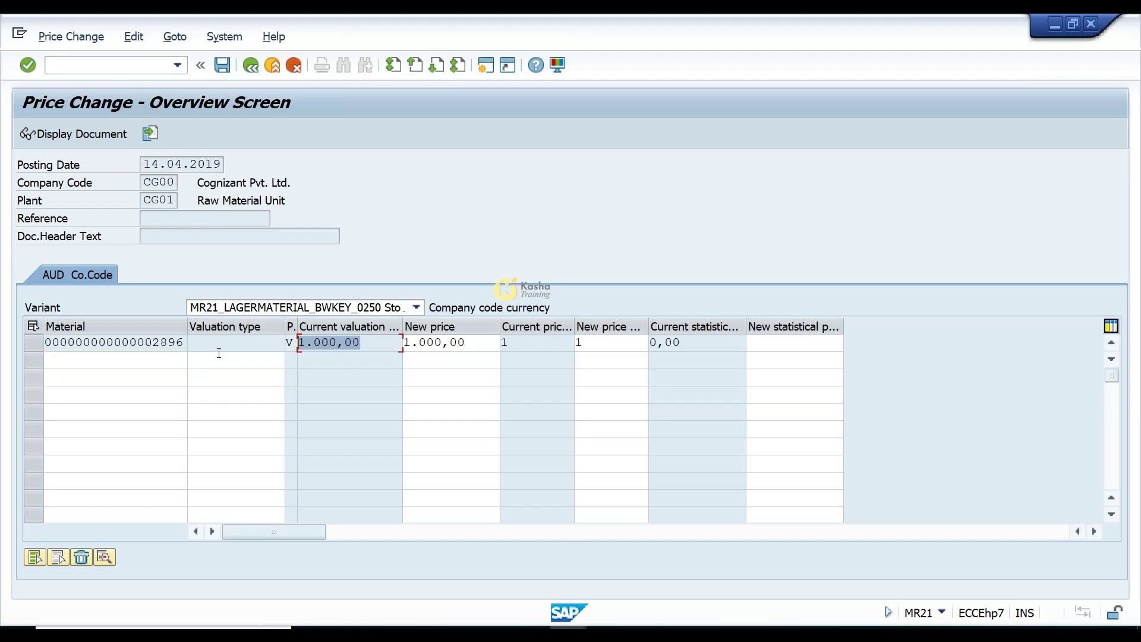
drag(466, 345, 377, 346)
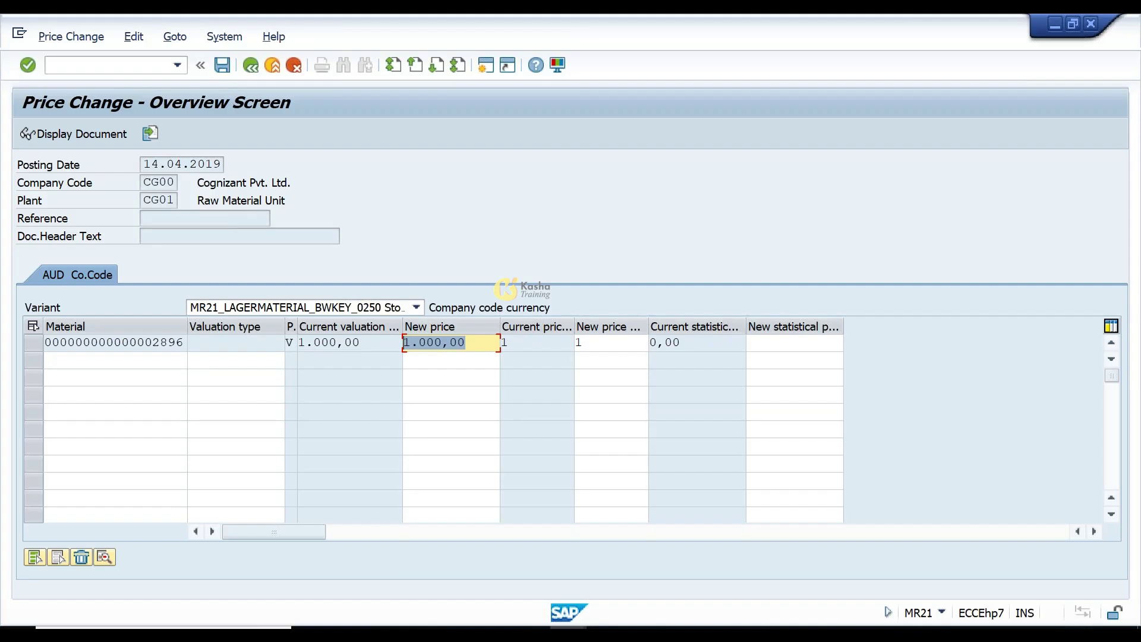
text(900)
key(Return)
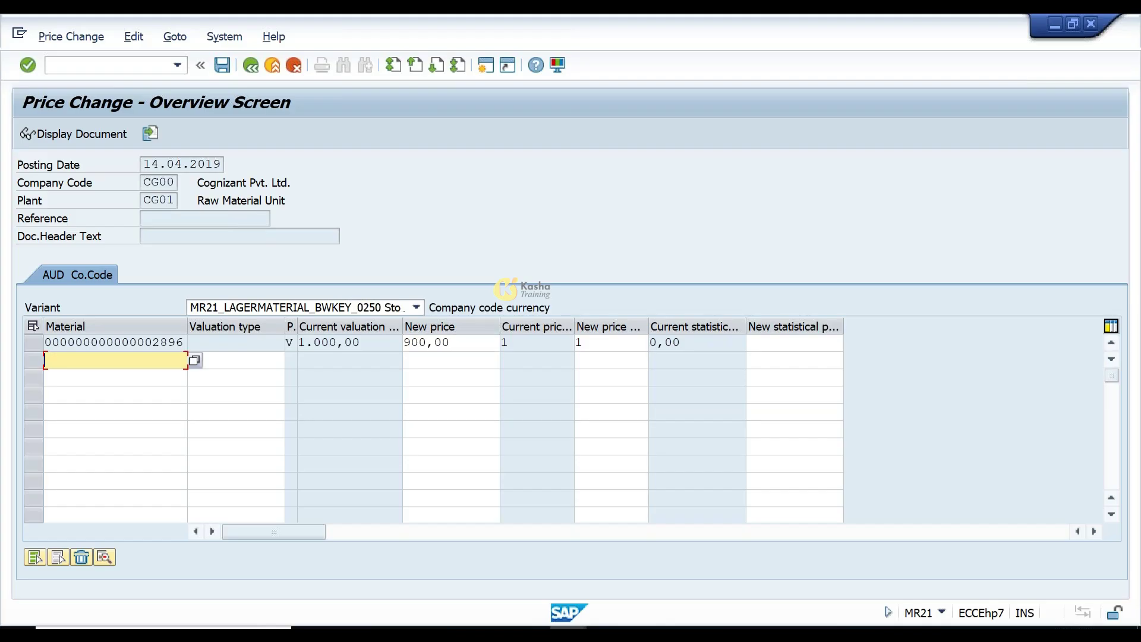
click(231, 65)
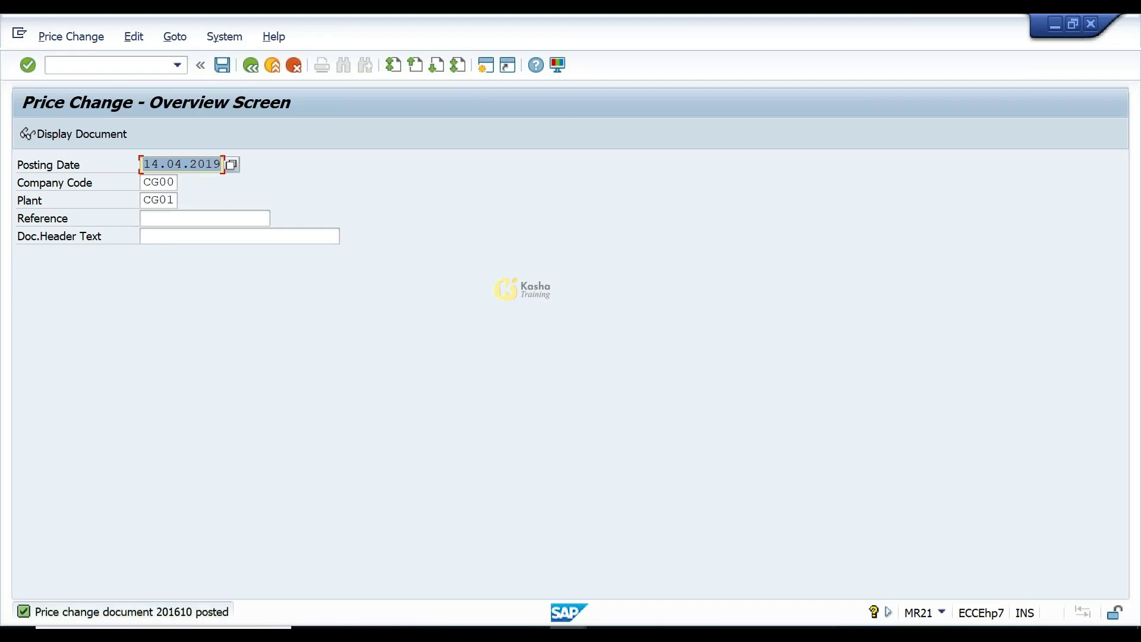
click(250, 67)
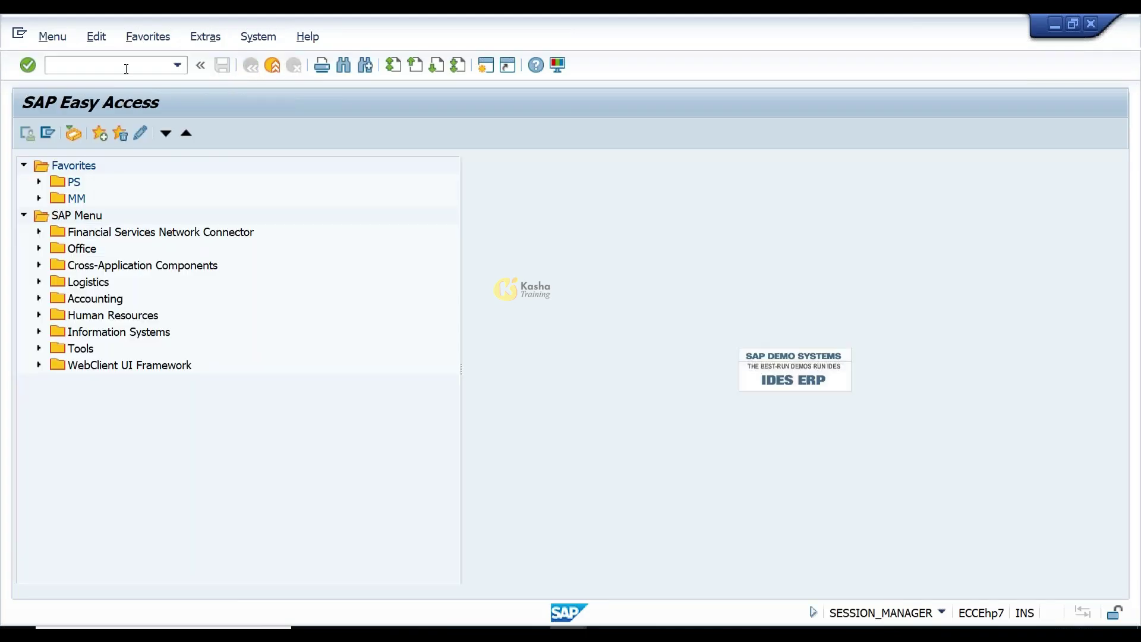
text(MM03)
key(Return)
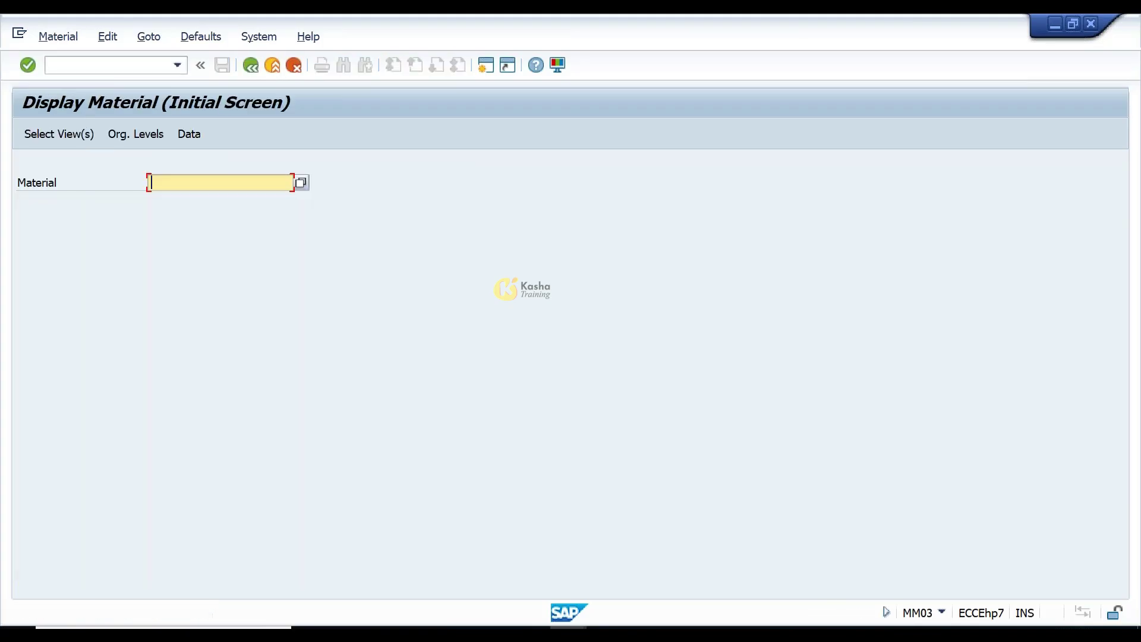
key(BackSpace)
key(Down)
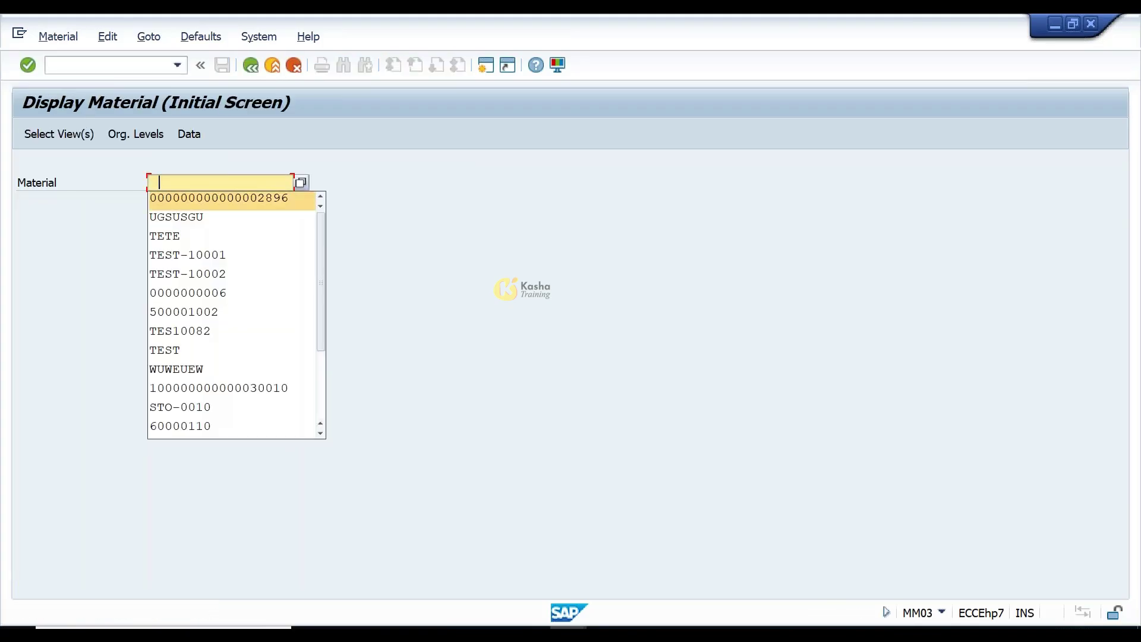
key(Return)
key(Return)
key(Return)
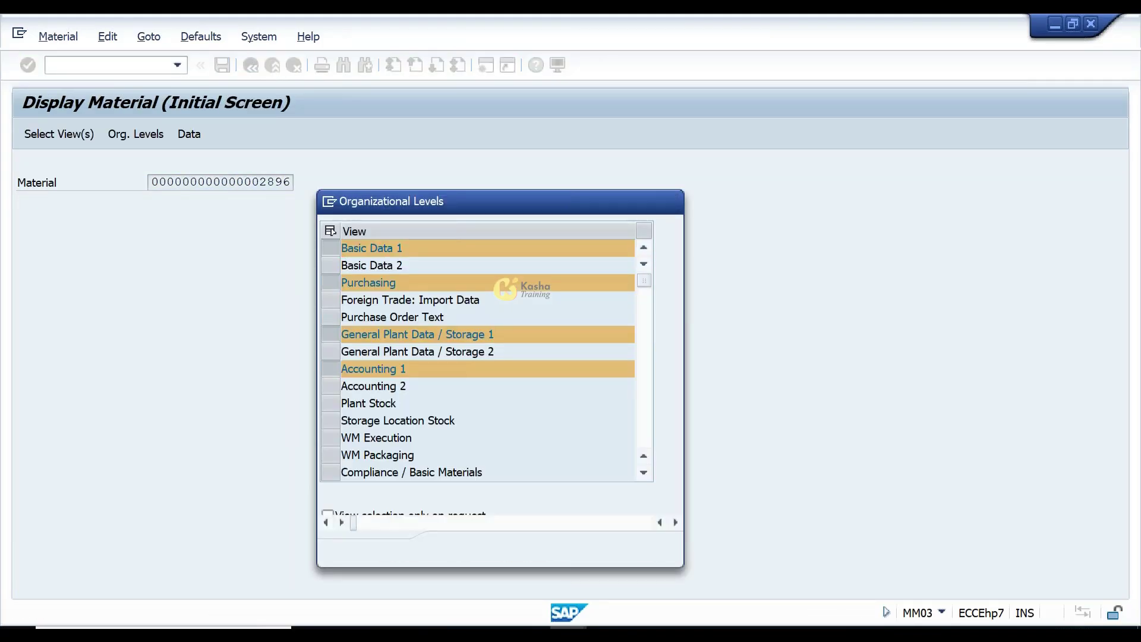
key(Return)
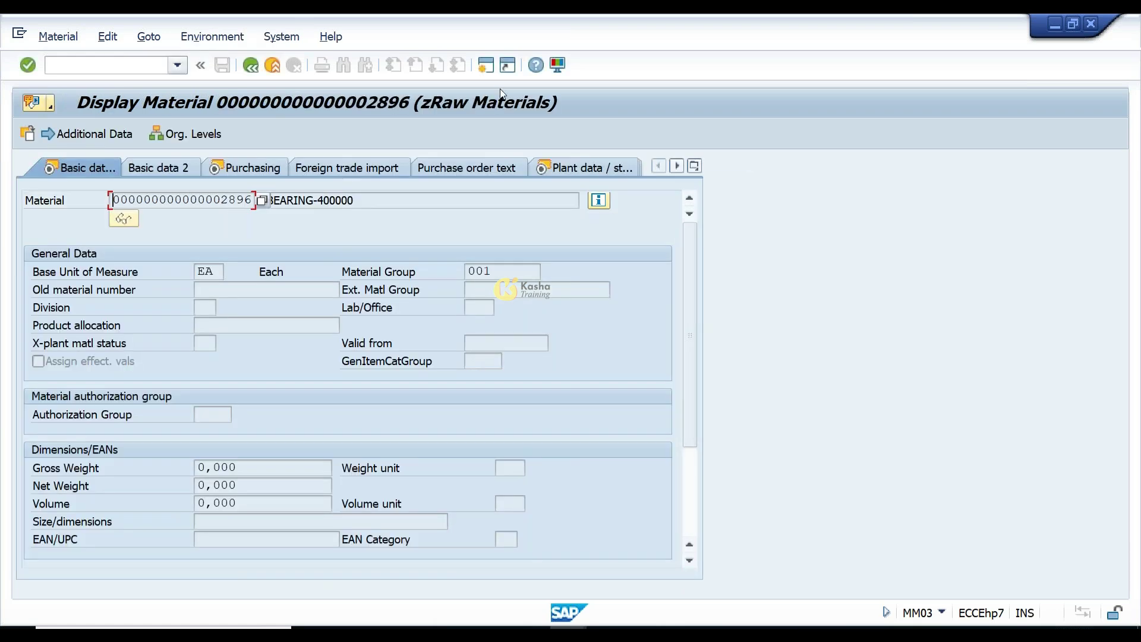
Show the material's Accounting 1 view and check the moving price, previous price and last price change date.
click(696, 166)
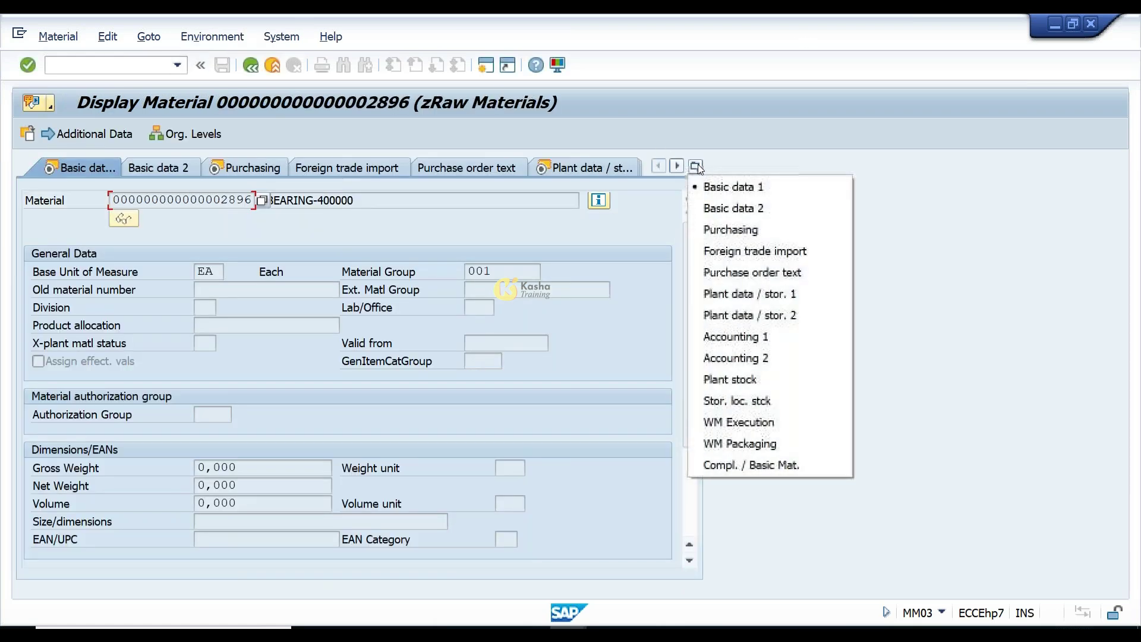
click(727, 338)
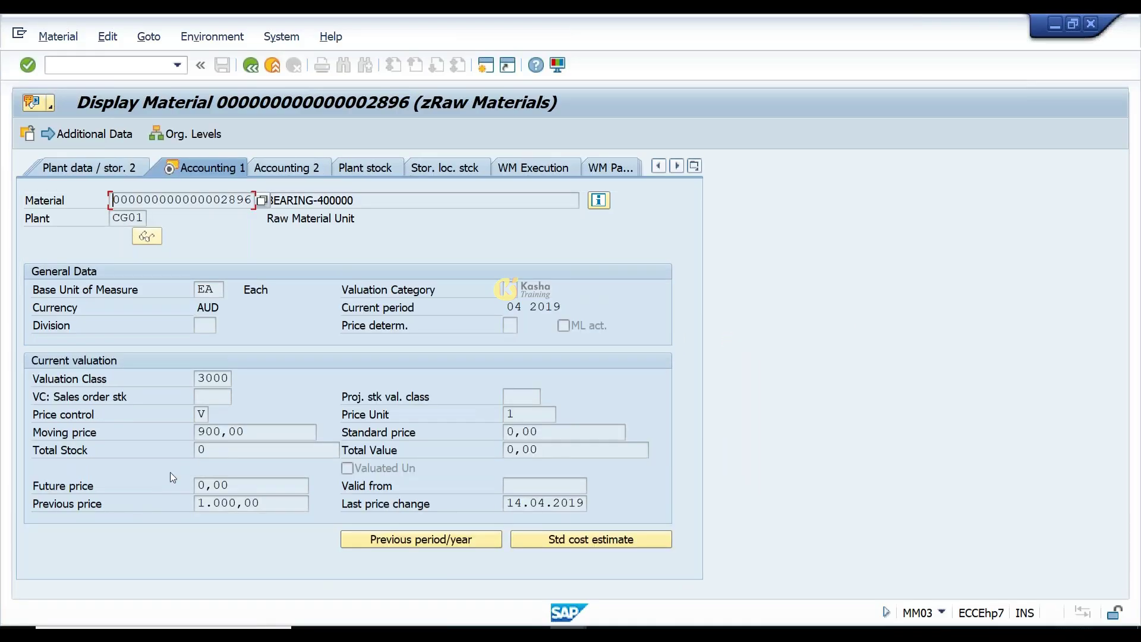
drag(275, 438, 198, 433)
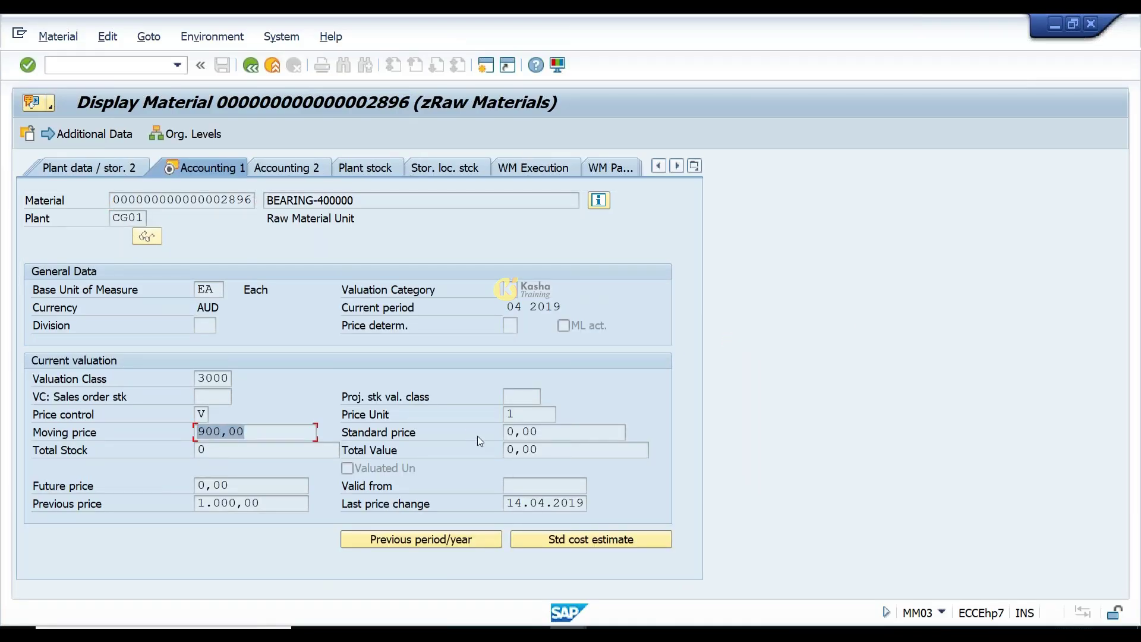
drag(273, 502, 138, 523)
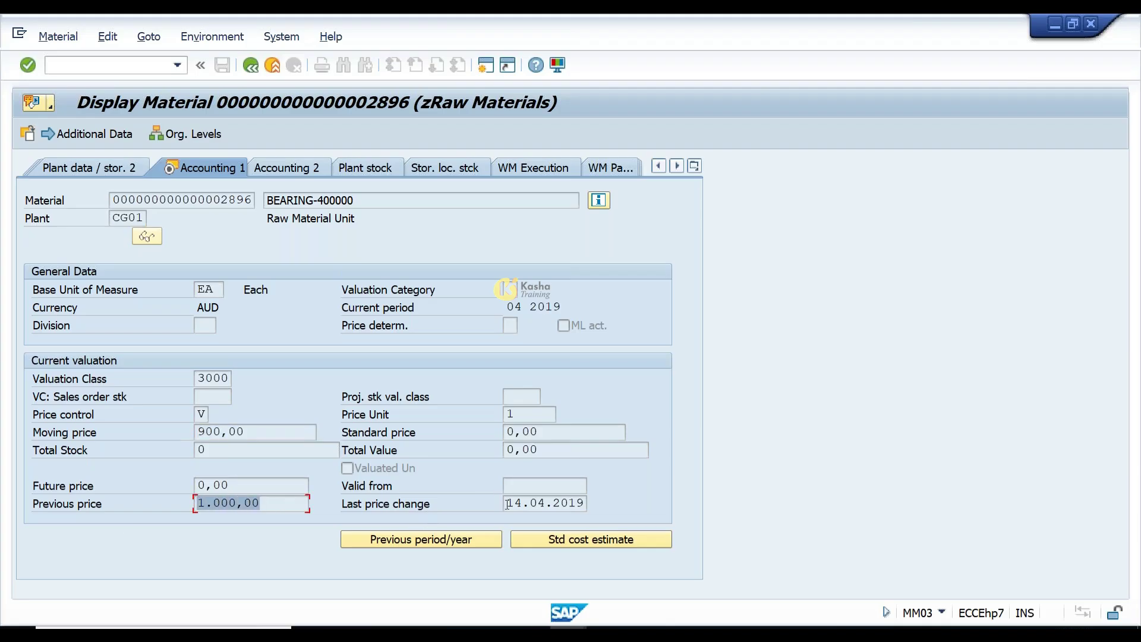
drag(504, 502, 697, 488)
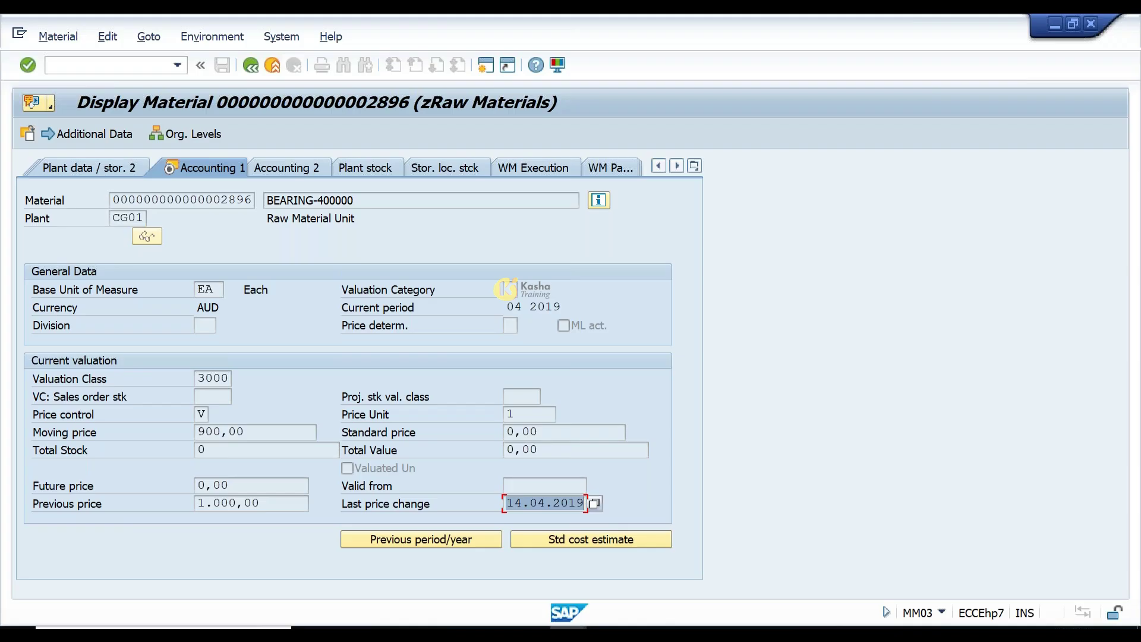
Leave the material display and return to the SAP Easy Access screen using /n.
click(116, 66)
text(/)
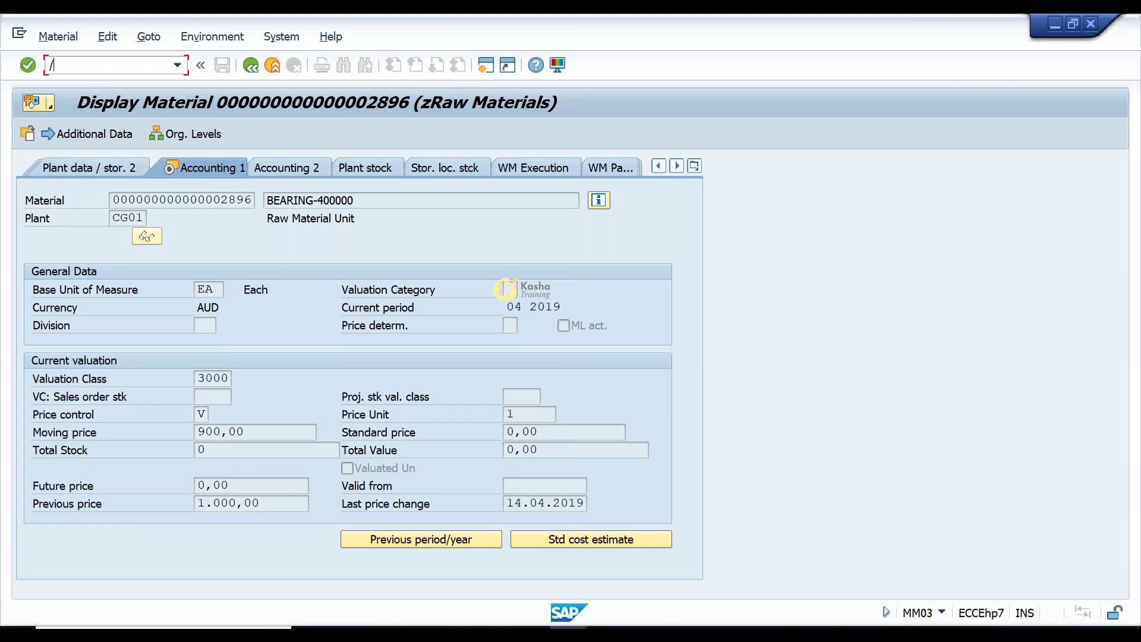
text(n)
key(Return)
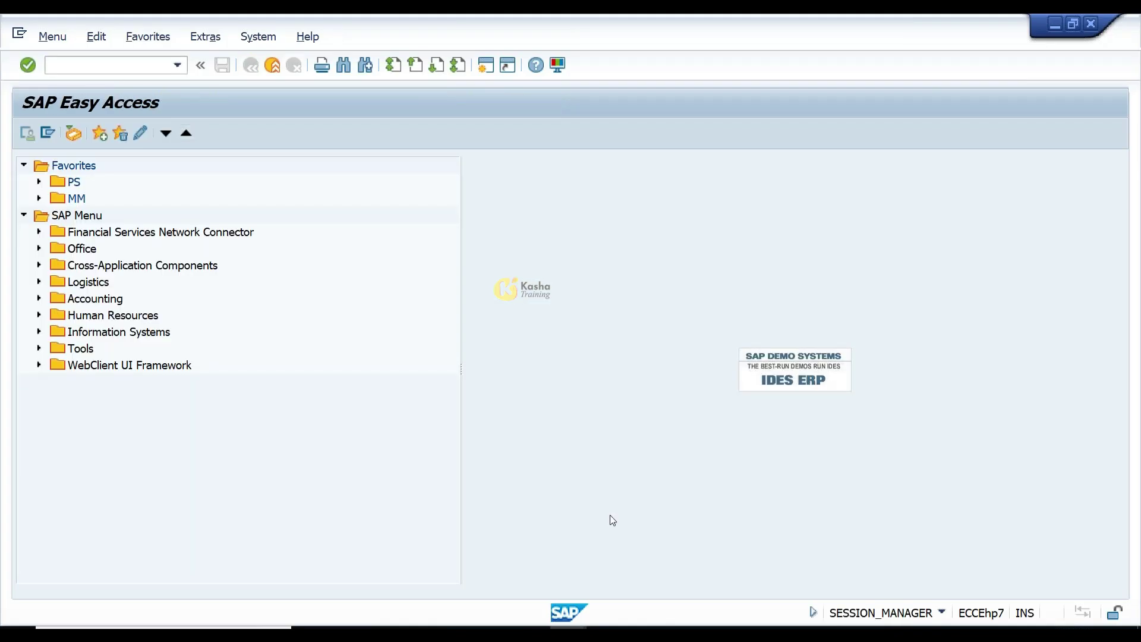
Consult the Notepad notes for the organizational units and the list of material transaction codes, and return to SAP.
mouse_move(752, 633)
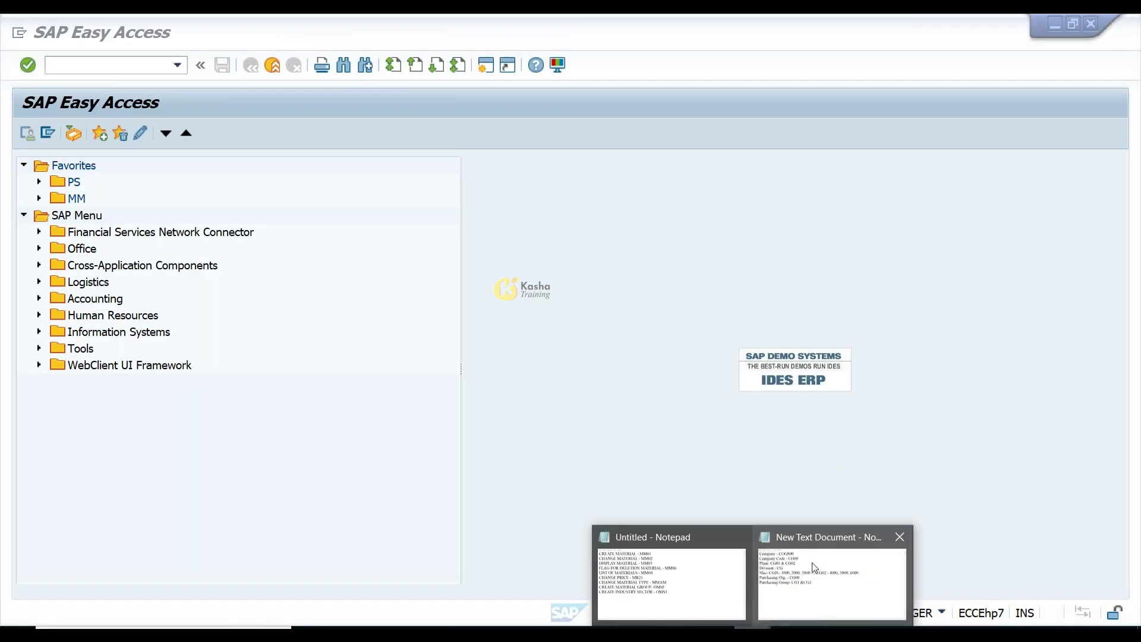
click(814, 567)
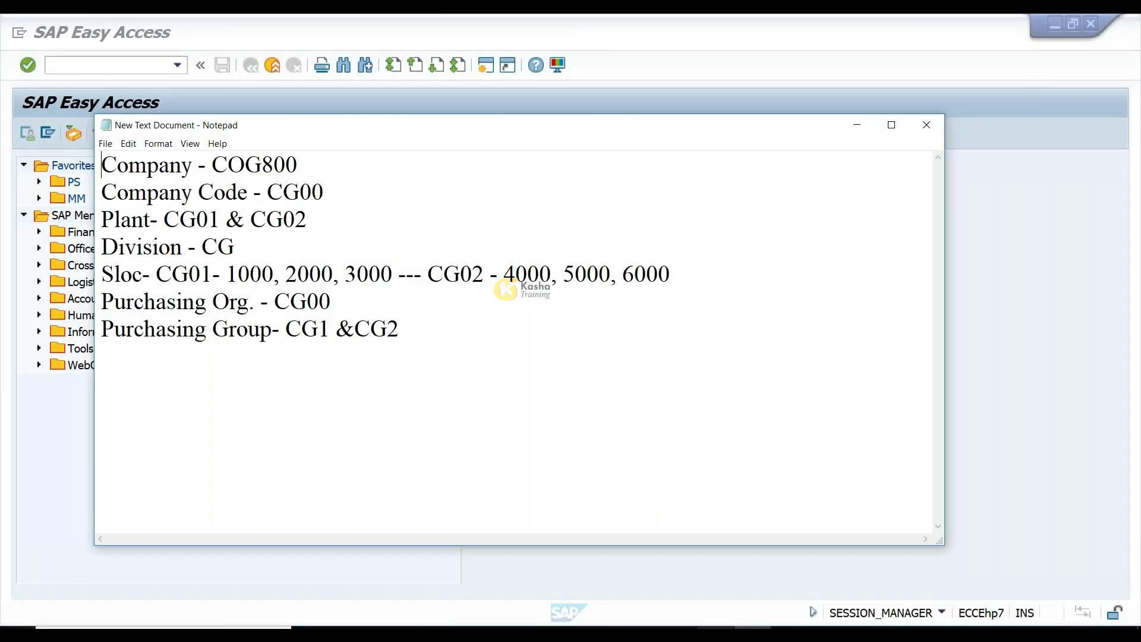
mouse_move(752, 633)
click(686, 590)
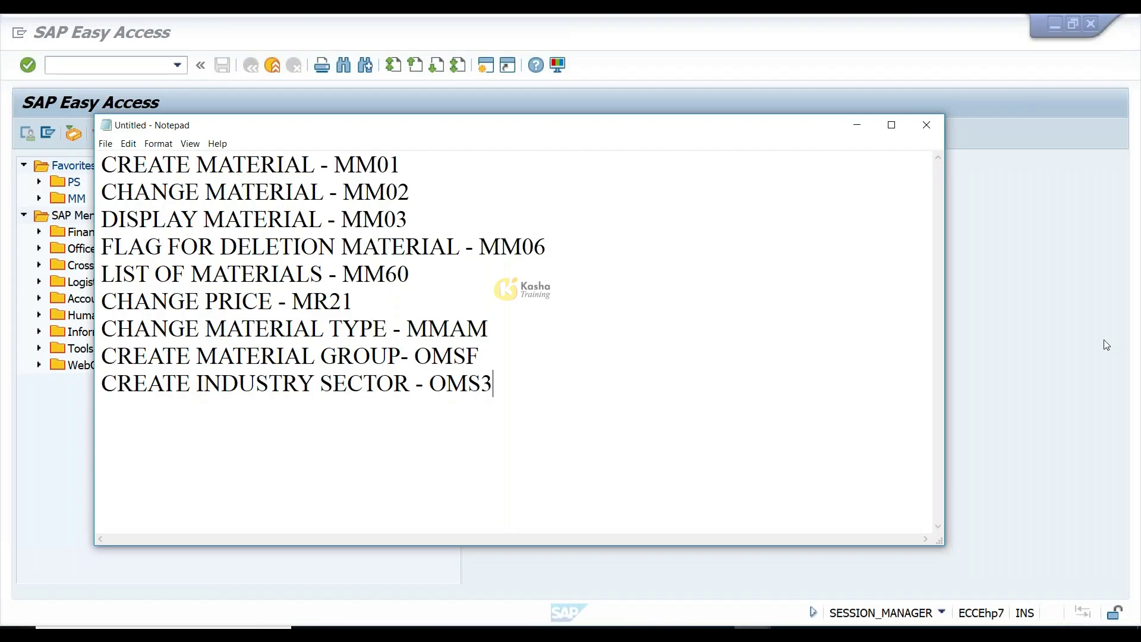
click(1071, 326)
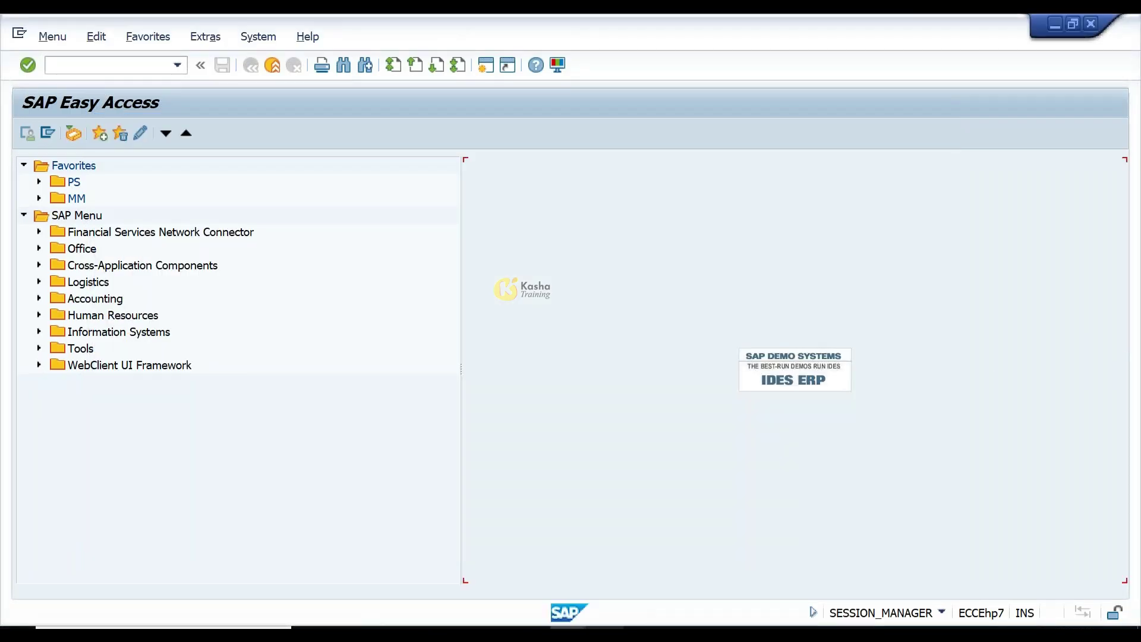
click(528, 570)
click(85, 61)
text(mm03)
key(Return)
key(Return)
key(Return)
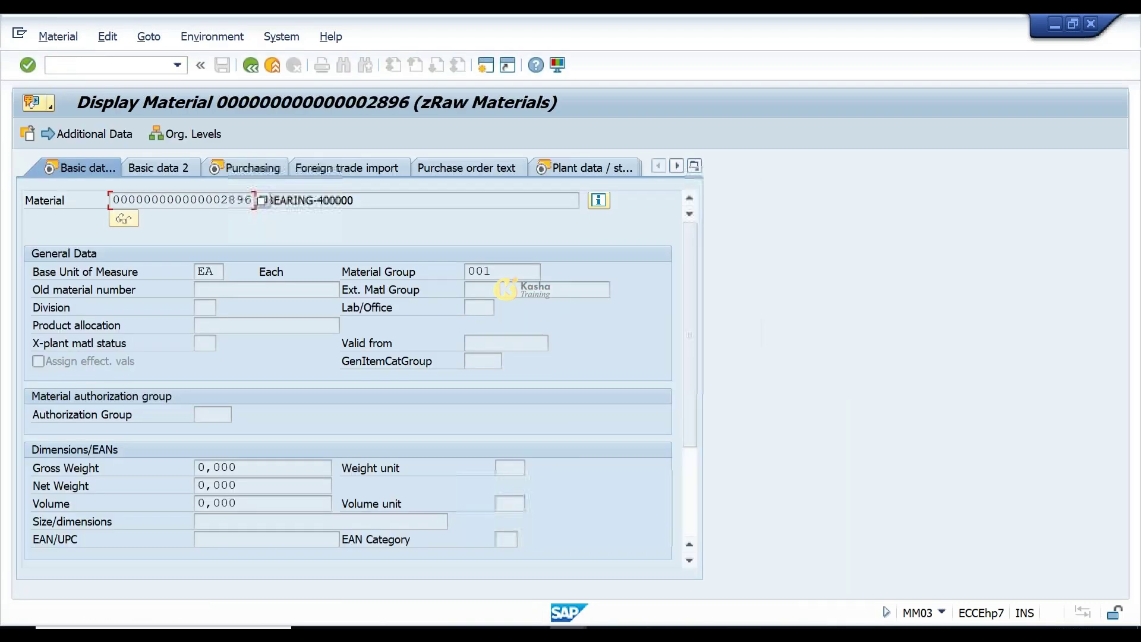
click(600, 200)
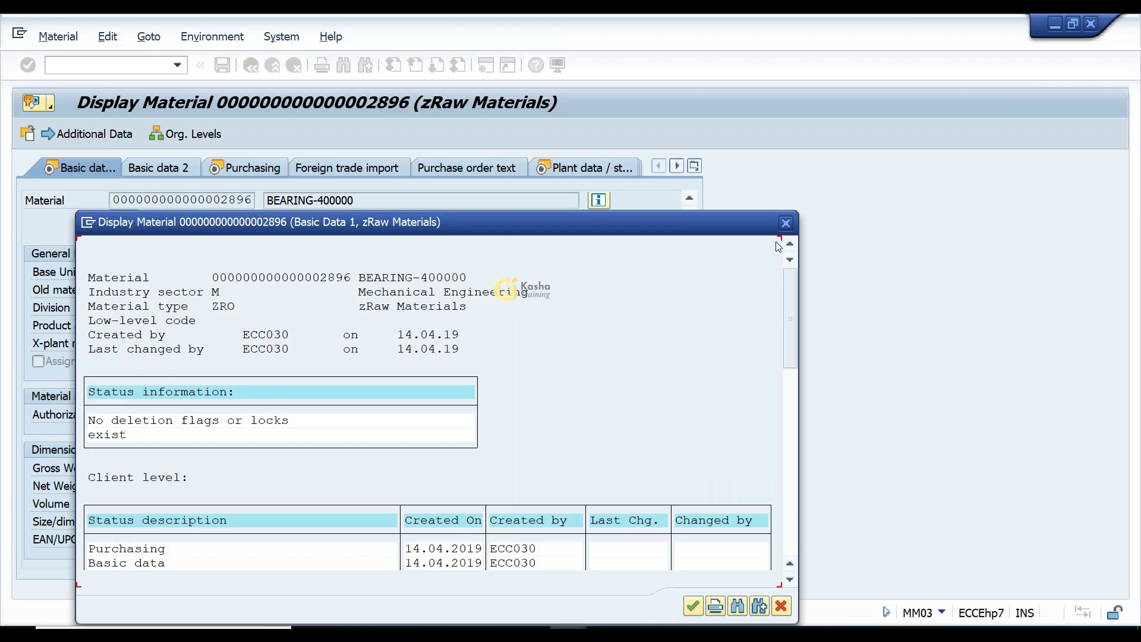
click(786, 224)
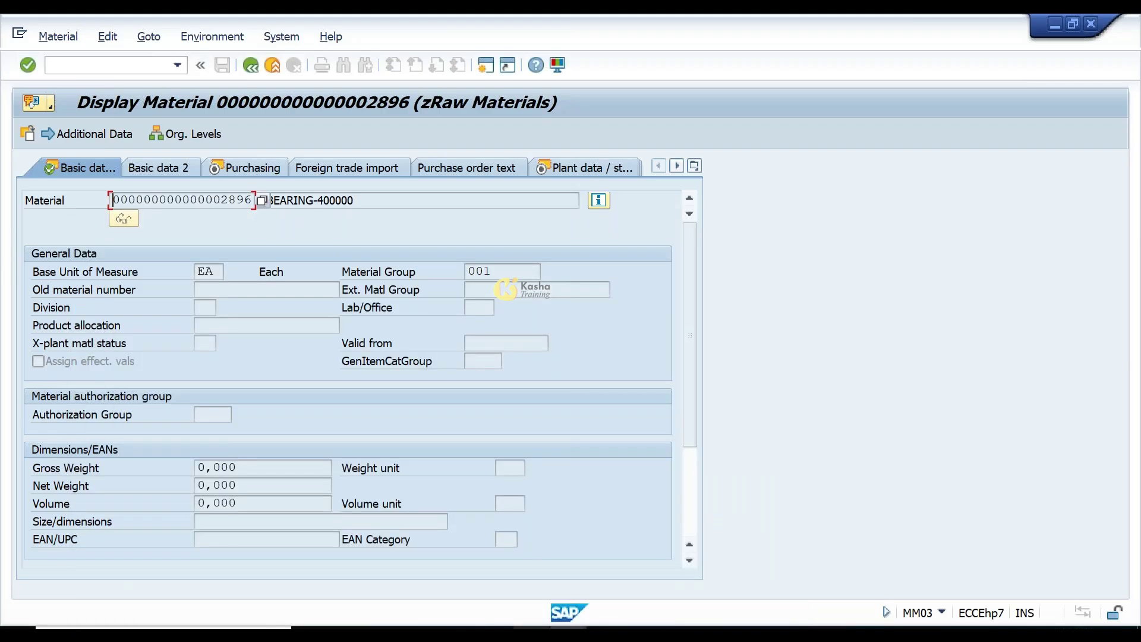
click(674, 571)
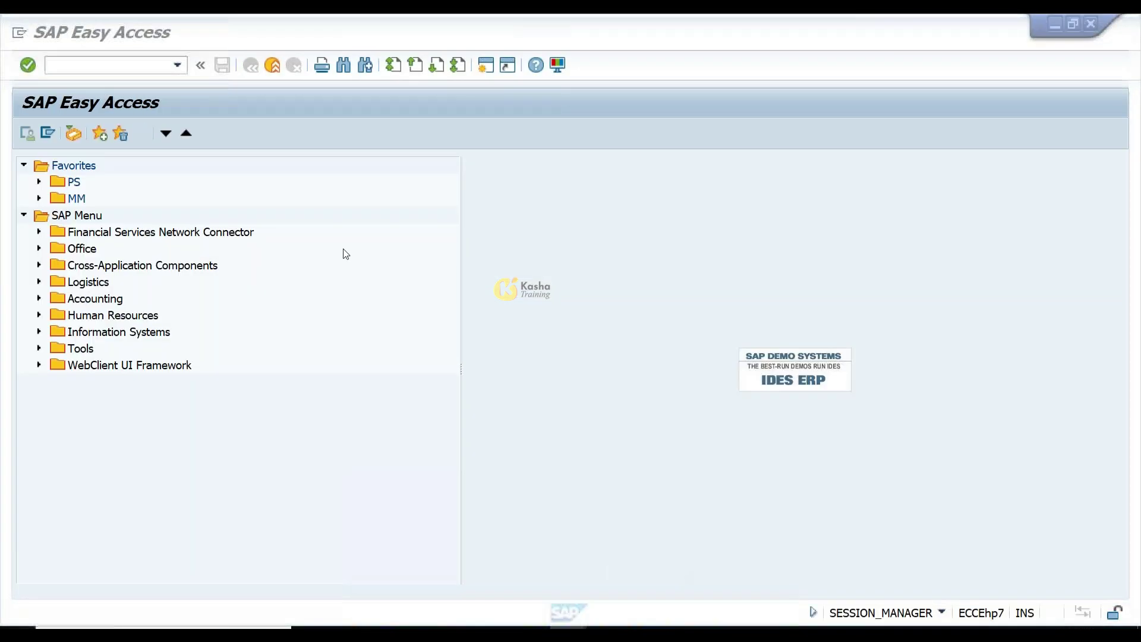
click(114, 63)
text(MMAM)
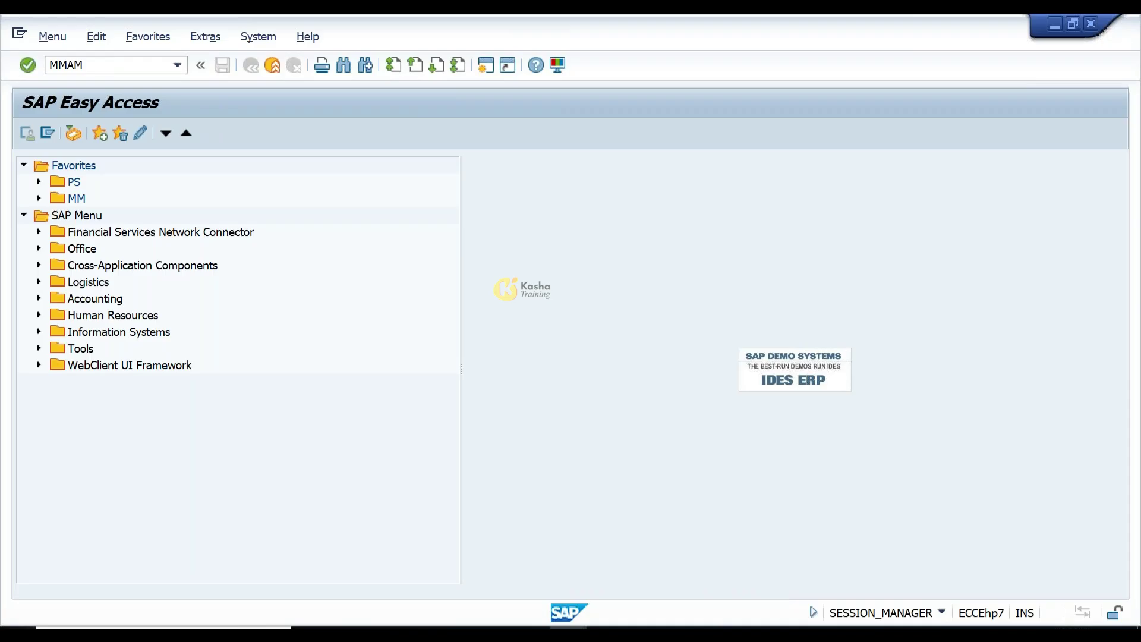
key(Return)
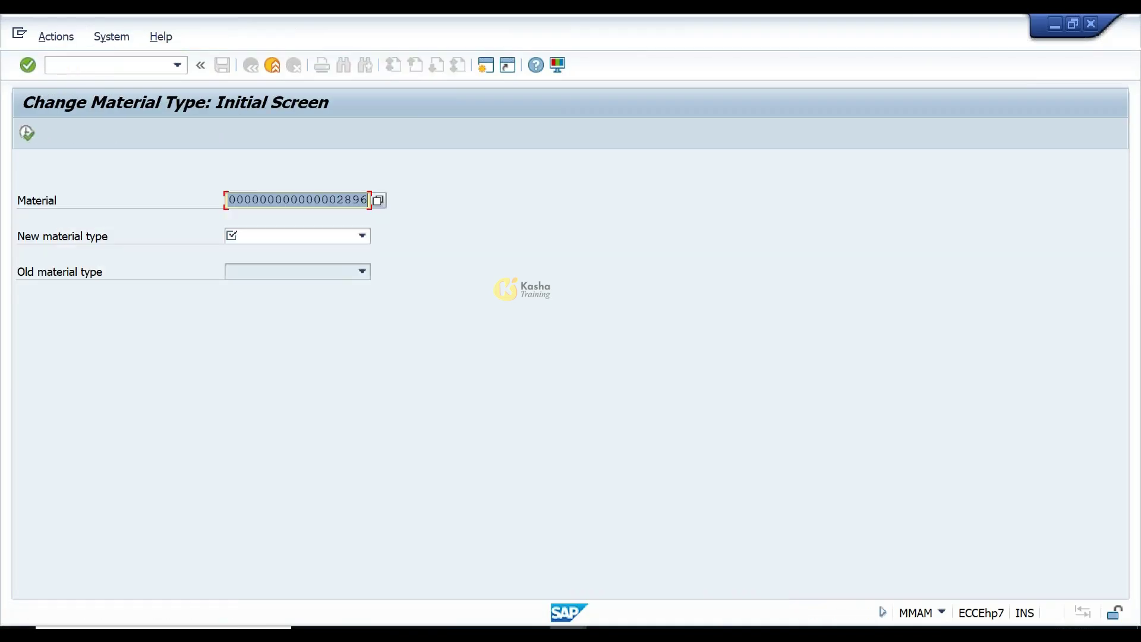
key(Tab)
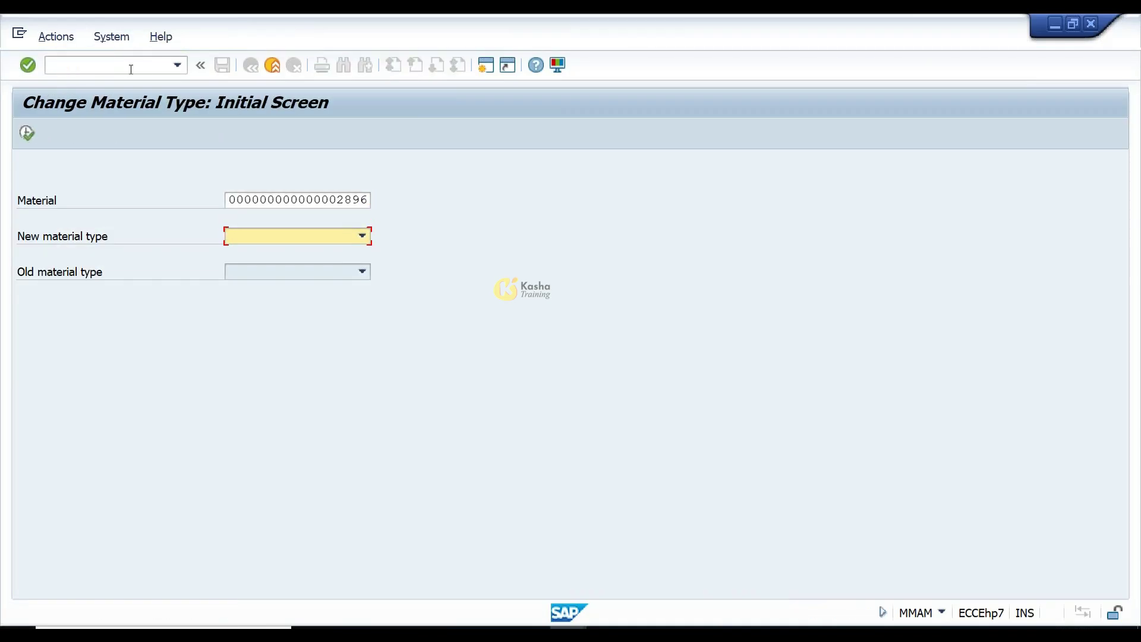
text(ROH Raw material)
key(Return)
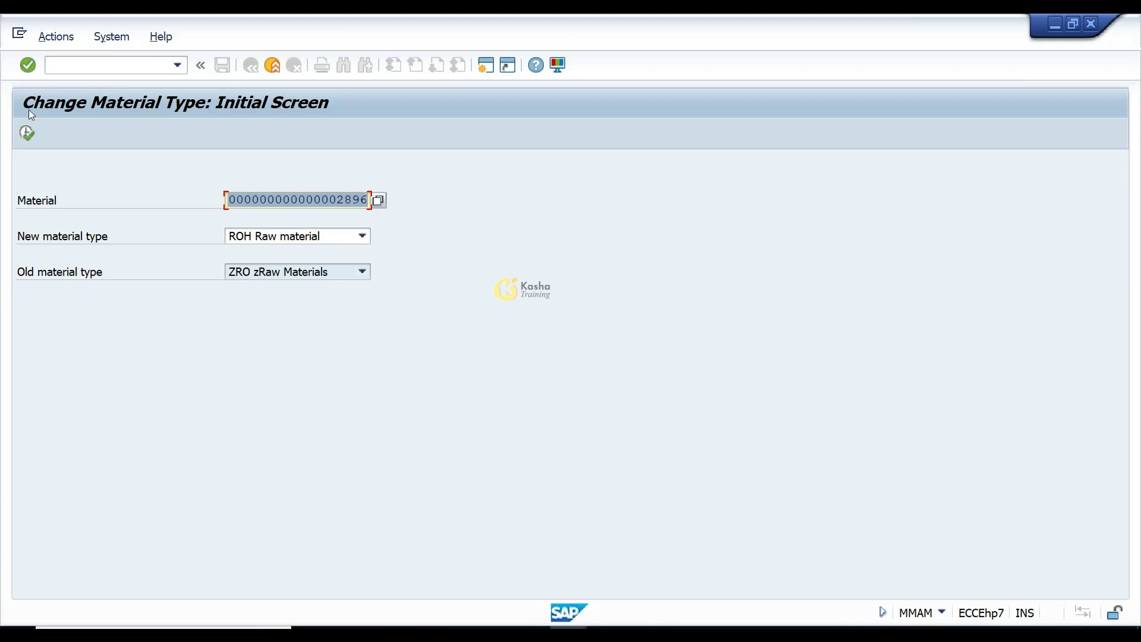
click(24, 136)
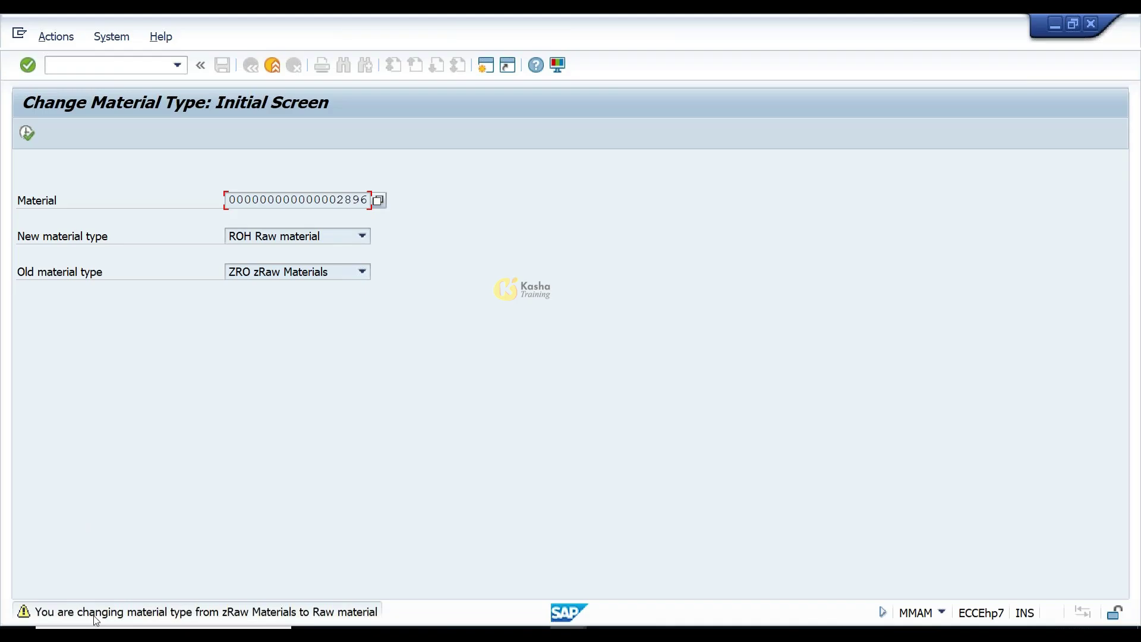
key(Return)
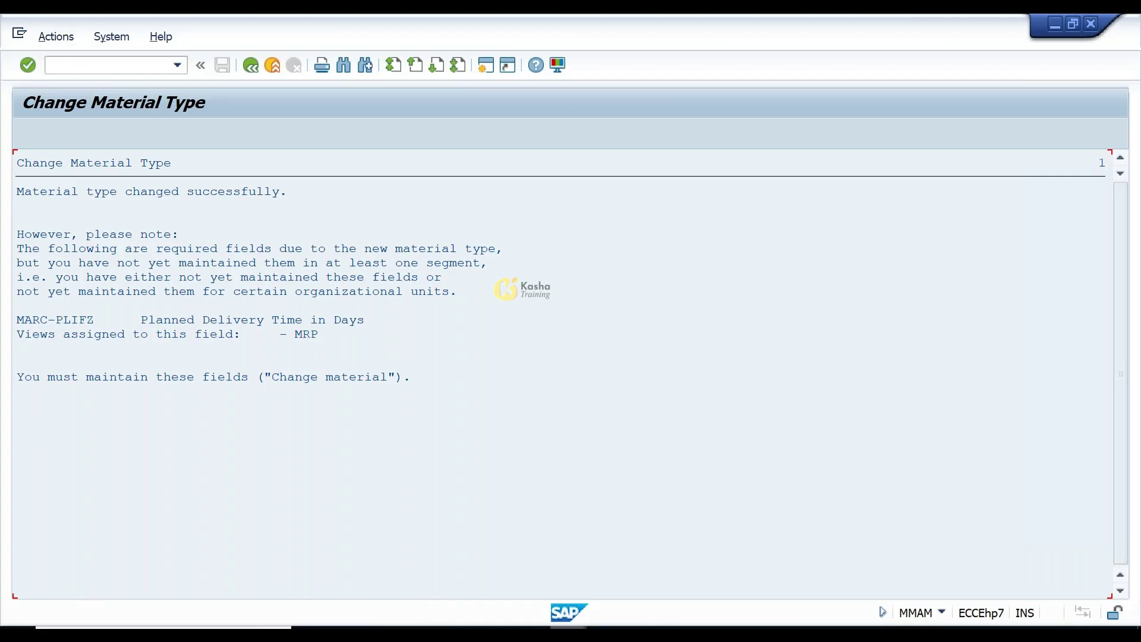
click(535, 551)
click(142, 61)
text(/NMM03)
key(Return)
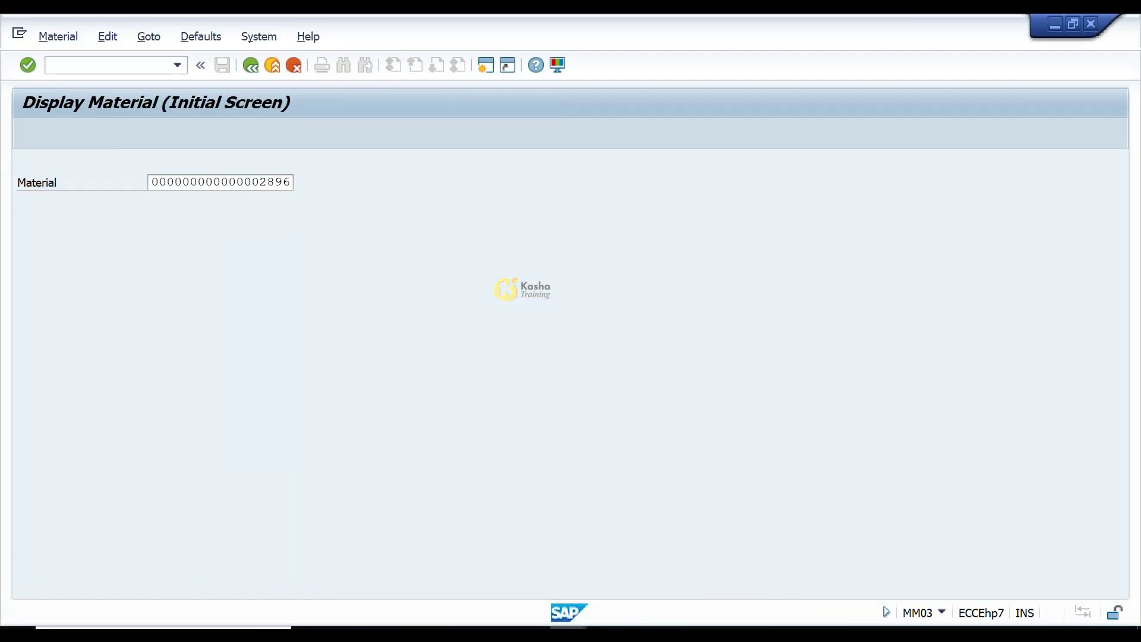
key(Return)
key(Return)
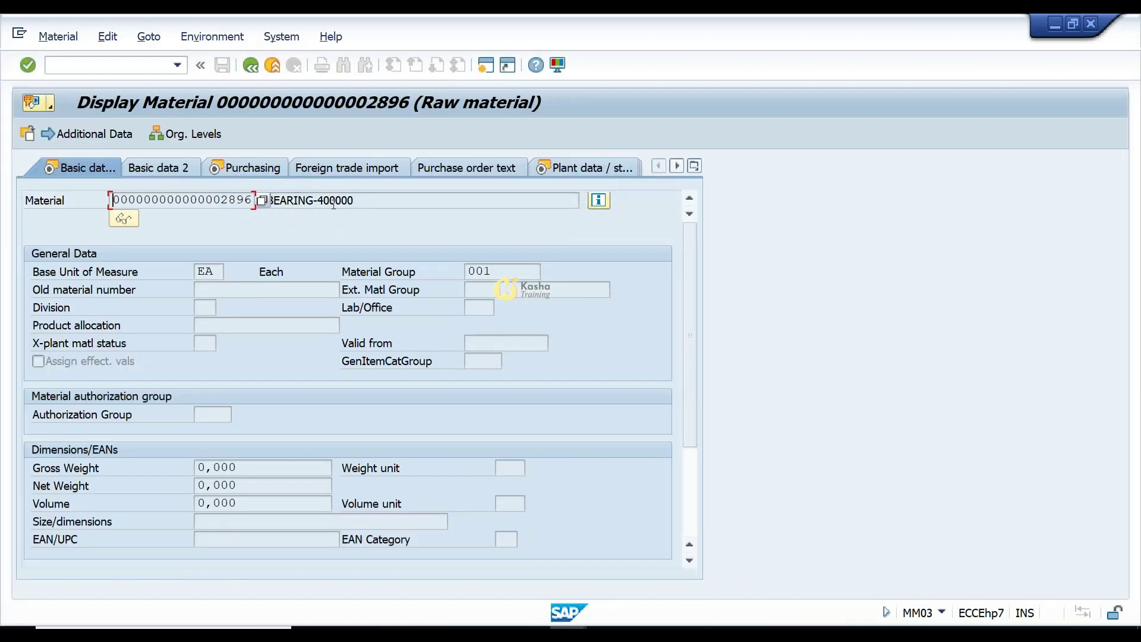
Check the material type code and description in the material's information window, and close the window.
click(600, 205)
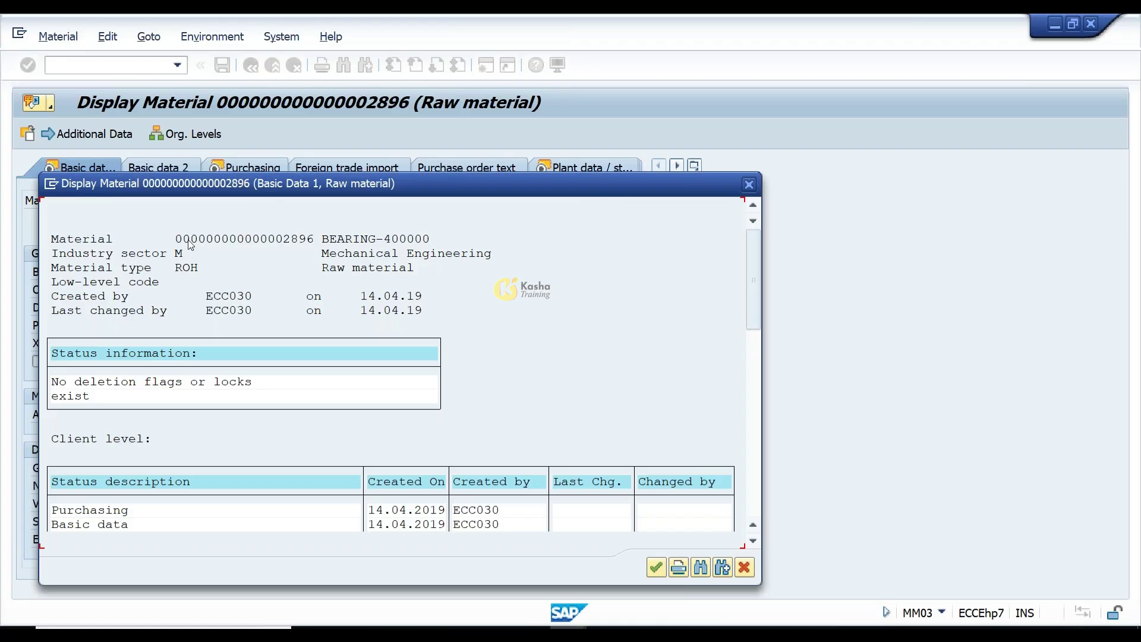
click(186, 268)
click(334, 268)
click(744, 566)
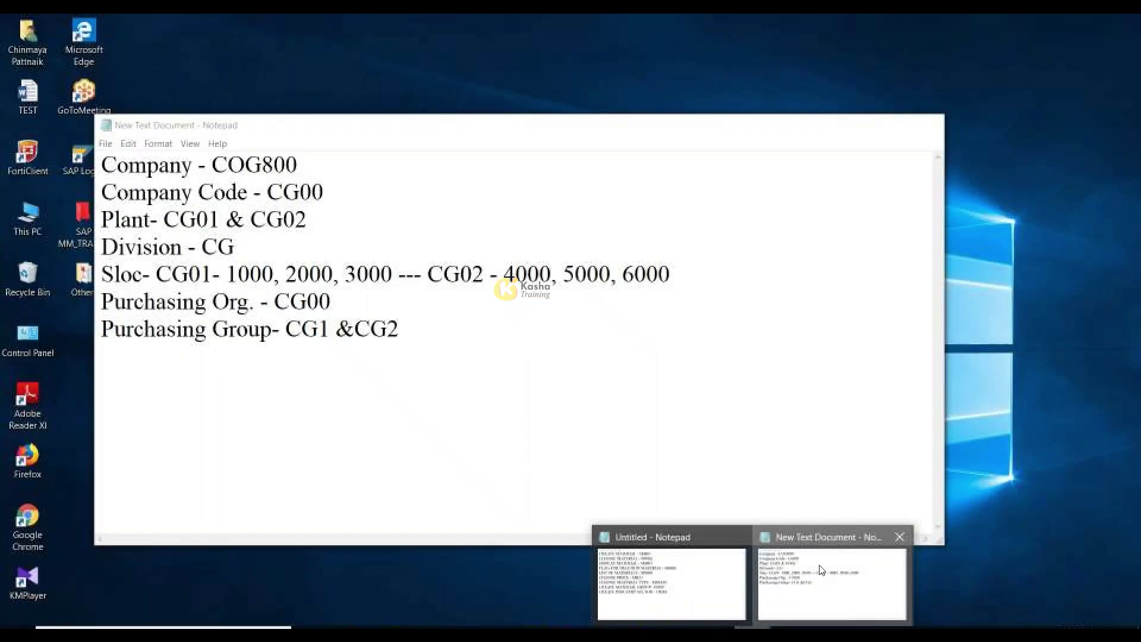
Switch to the Notepad document that lists the company code, plants and storage locations.
click(819, 565)
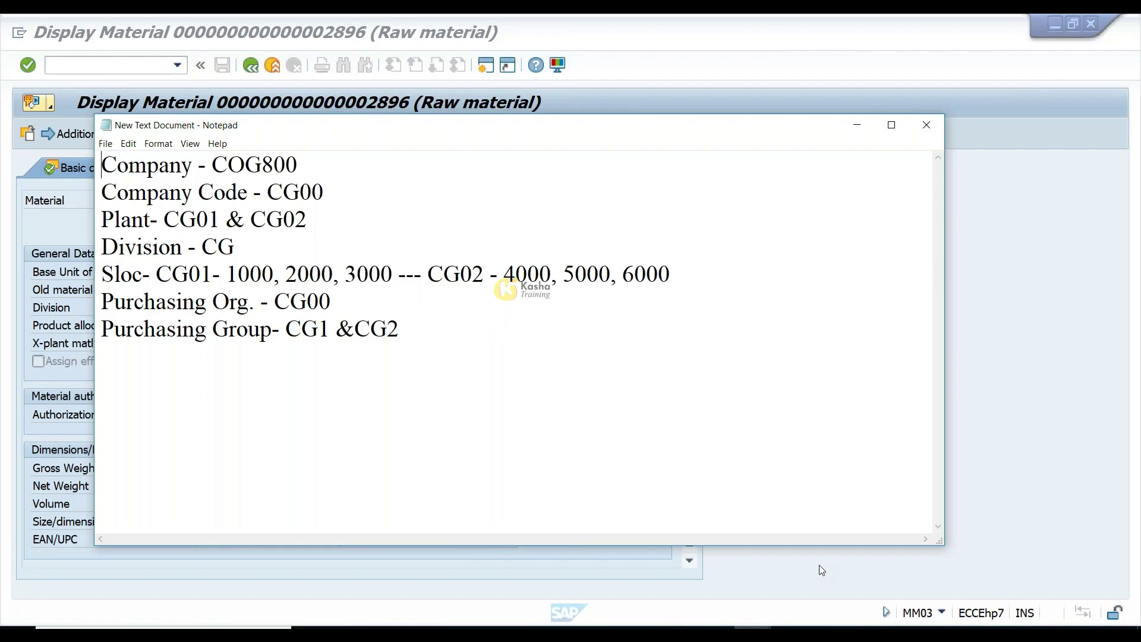